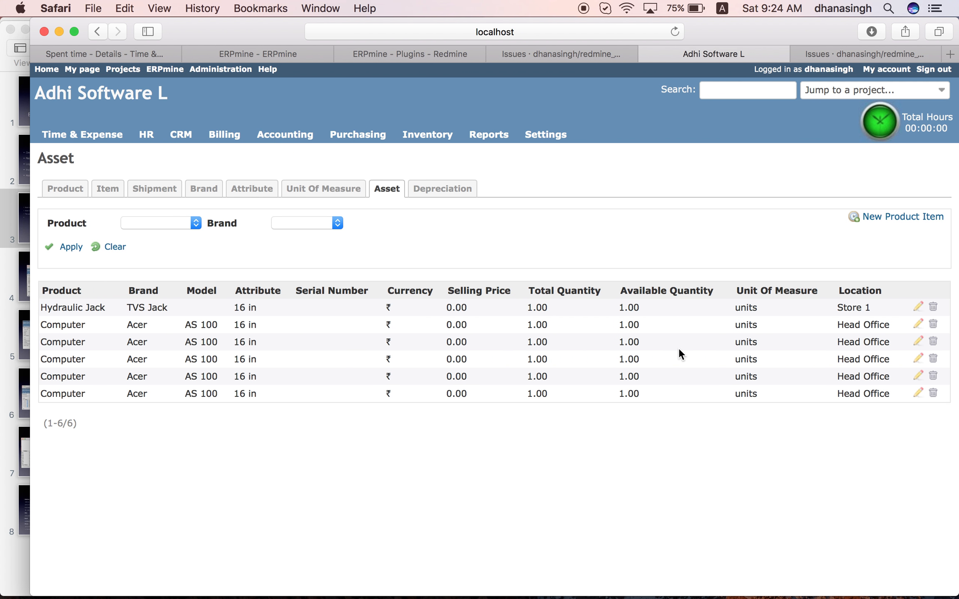
# Step: Open the Hydraulic Jack asset for editing and examine its log rate and current asset value
pyautogui.click(918, 308)
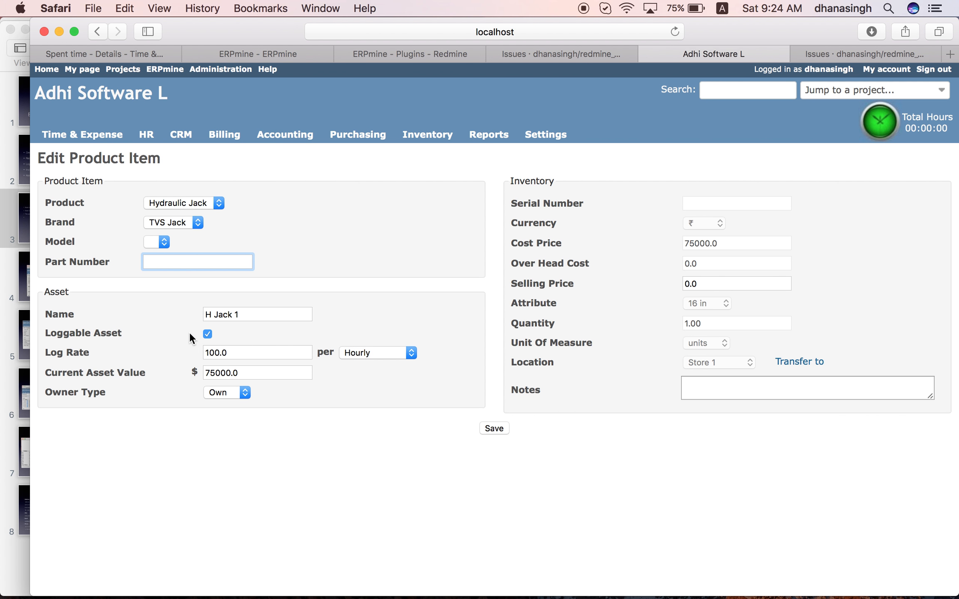
pyautogui.doubleClick(247, 352)
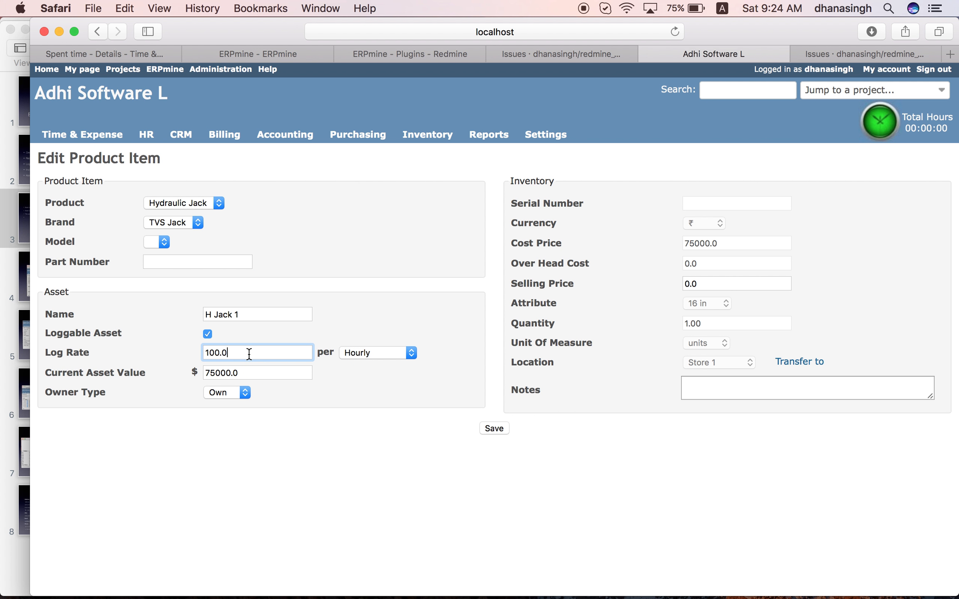
pyautogui.click(162, 368)
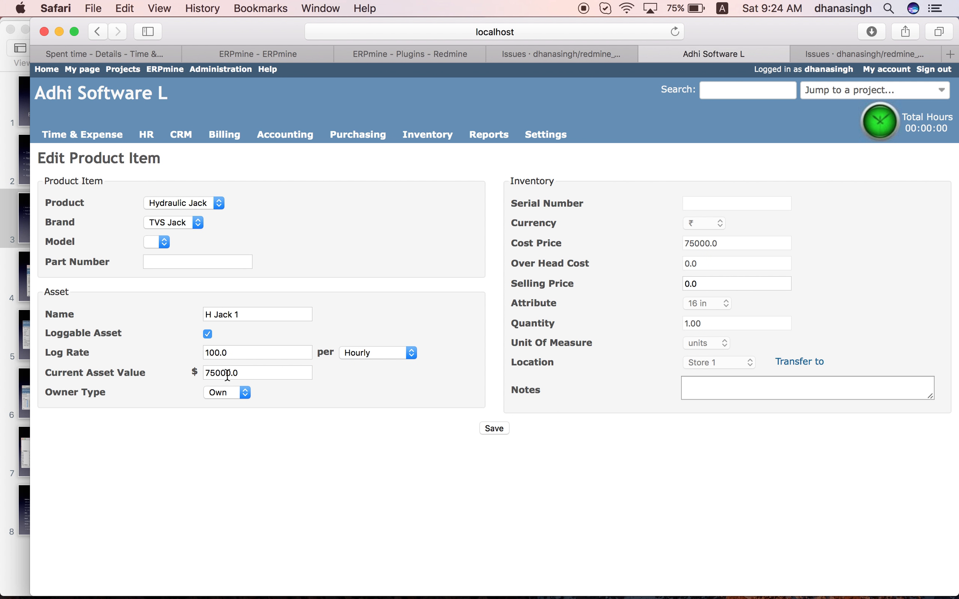
pyautogui.doubleClick(227, 373)
pyautogui.click(177, 379)
# Step: Open the Devi Systems shipment from the inventory shipments to review its computer items
pyautogui.click(426, 134)
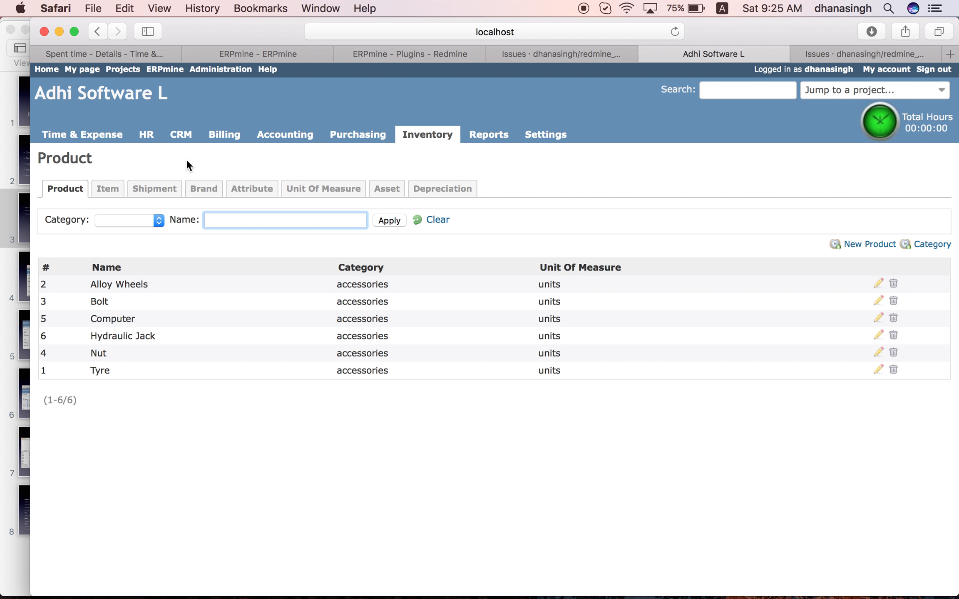
pyautogui.click(155, 188)
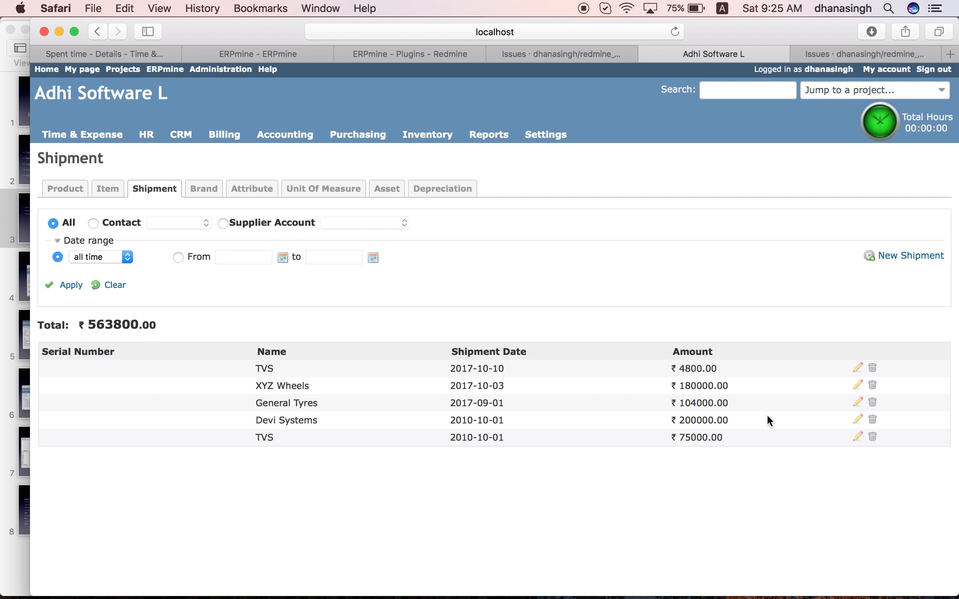
pyautogui.click(857, 420)
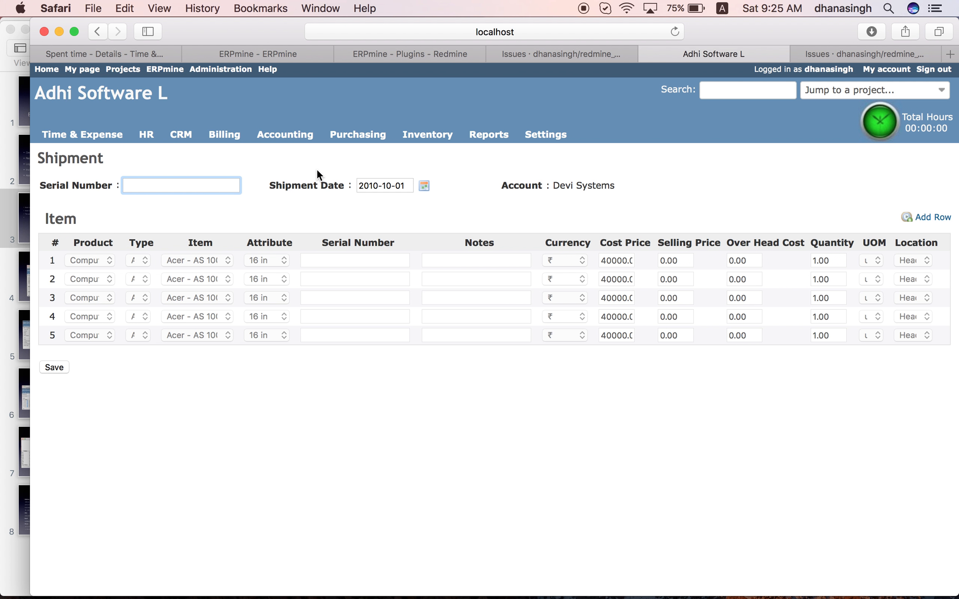
# Step: Open the inventory depreciation list and review the depreciation entries of the computers and the hydraulic jack
pyautogui.click(426, 138)
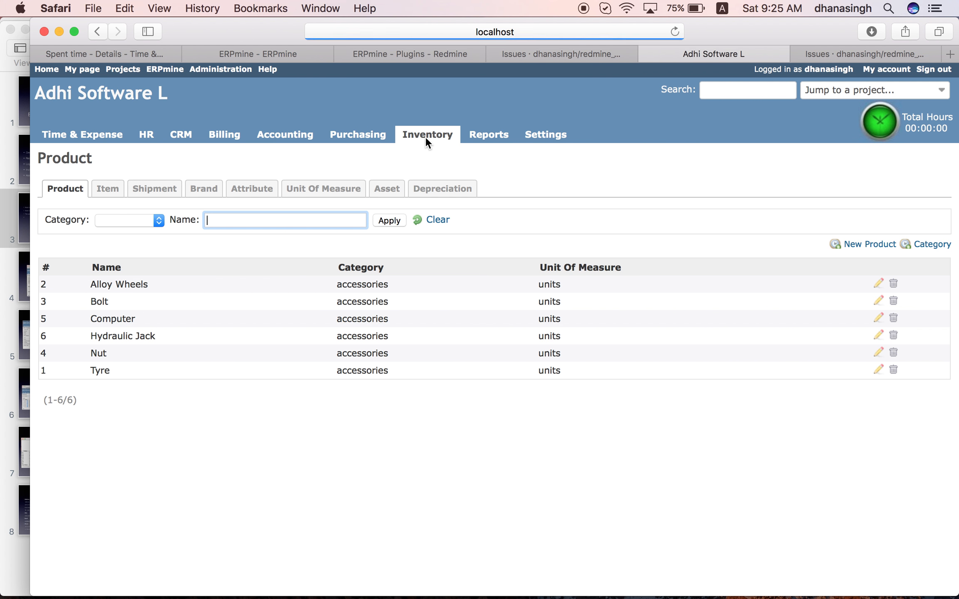
pyautogui.click(428, 193)
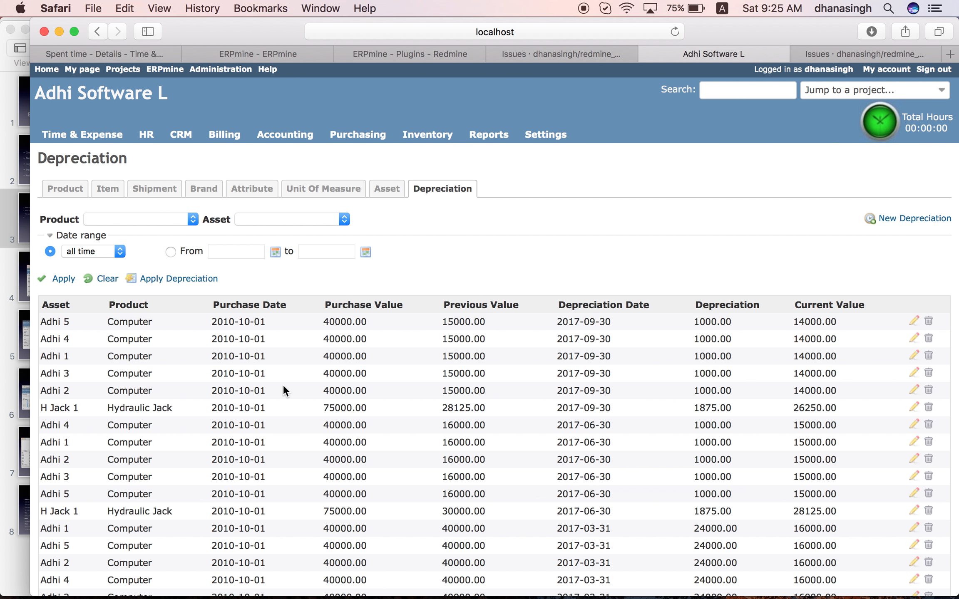
pyautogui.scroll(-5, 274, 447)
pyautogui.scroll(5, 274, 446)
# Step: List the Vitals project's spent time of type Asset and open the Hydraulic Jack entry to examine its details
pyautogui.click(124, 69)
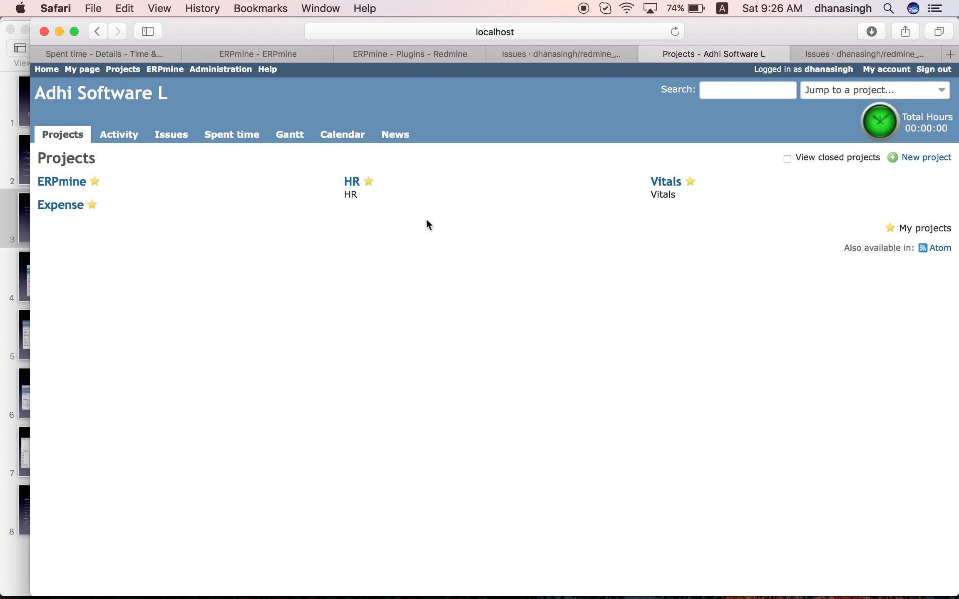
pyautogui.click(664, 181)
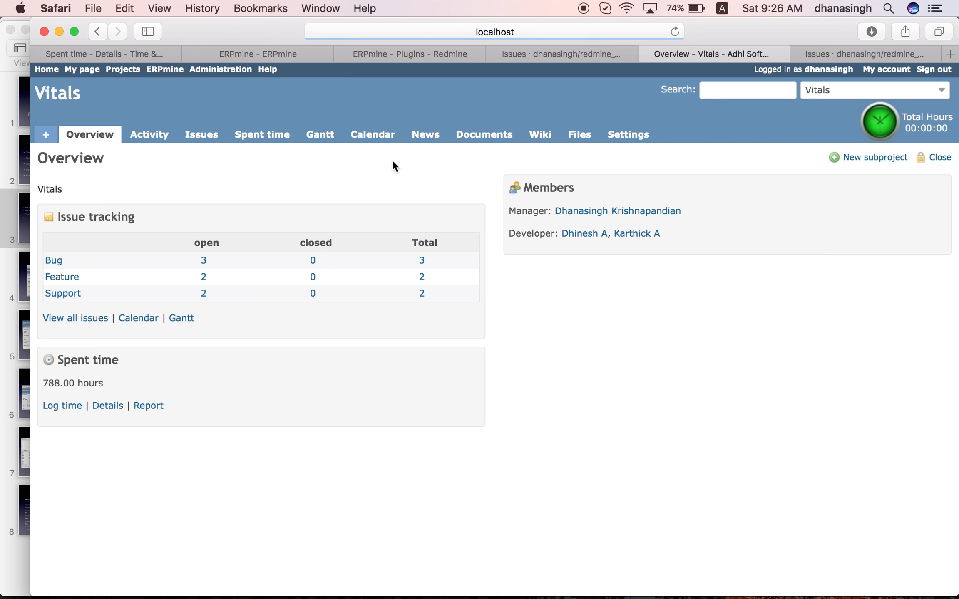
pyautogui.click(258, 134)
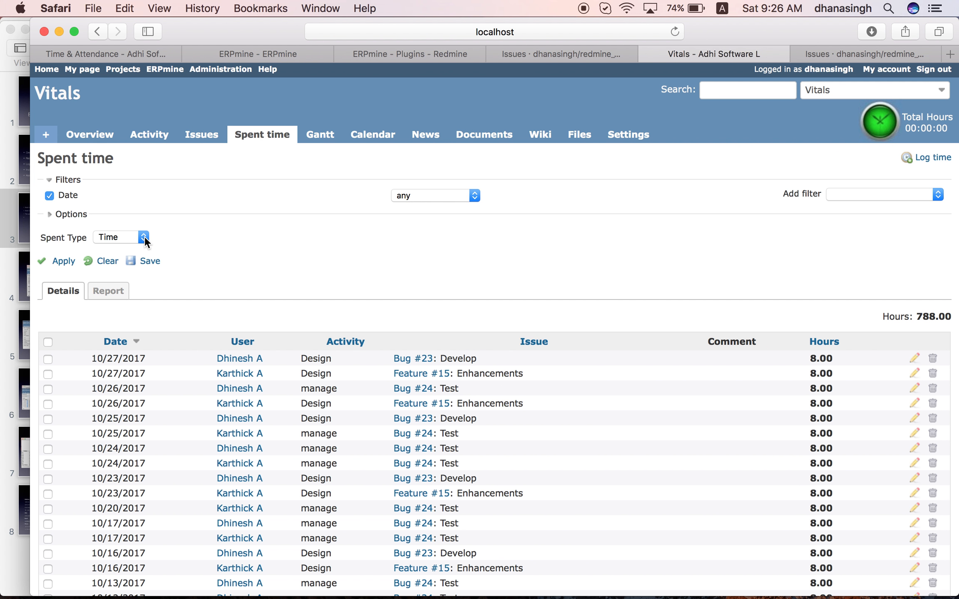
pyautogui.click(143, 237)
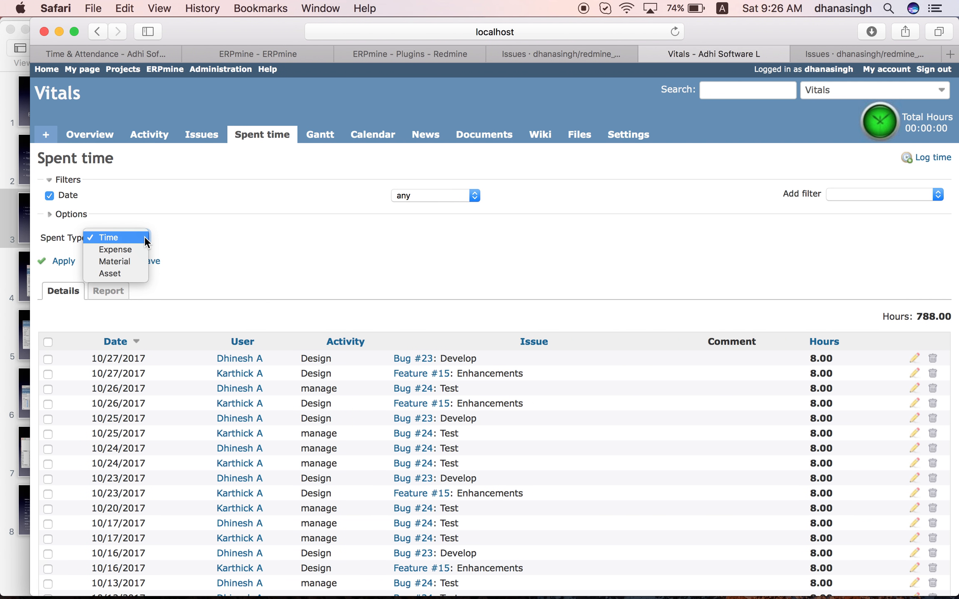
pyautogui.click(132, 274)
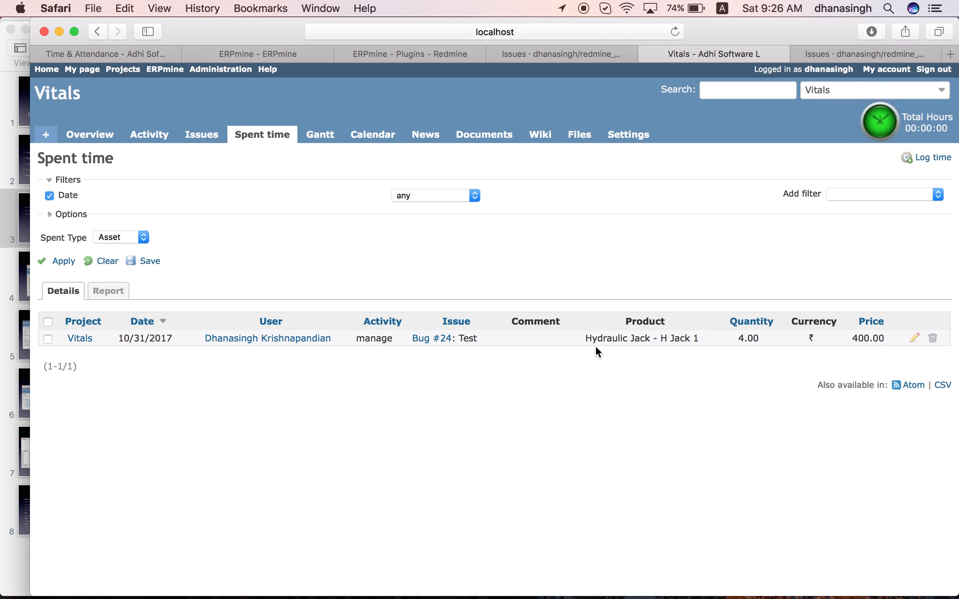
pyautogui.click(914, 338)
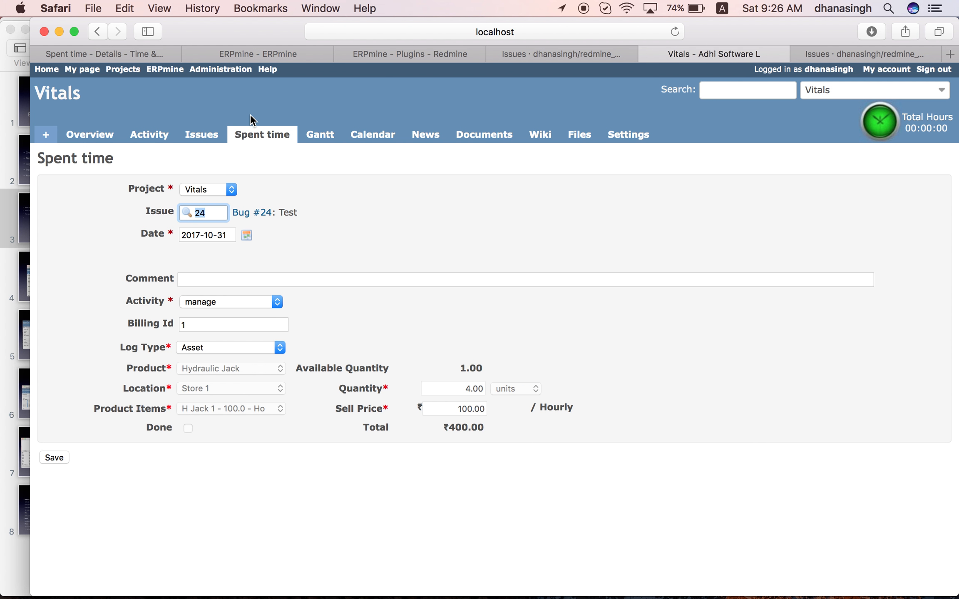
# Step: Start a new time log on the Test issue (Bug #24) in Vitals with the log type Asset
pyautogui.click(200, 139)
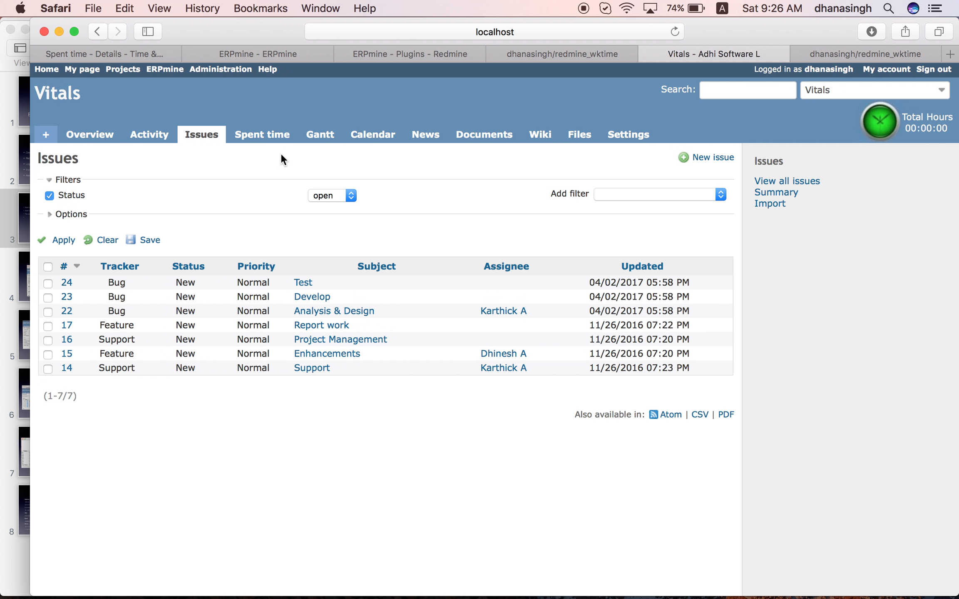
pyautogui.click(301, 287)
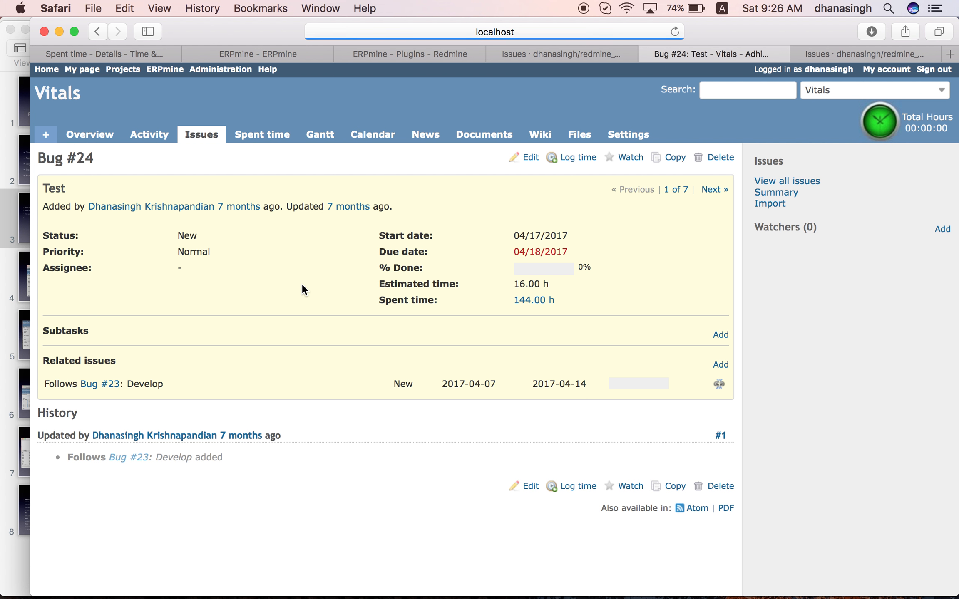
pyautogui.click(576, 157)
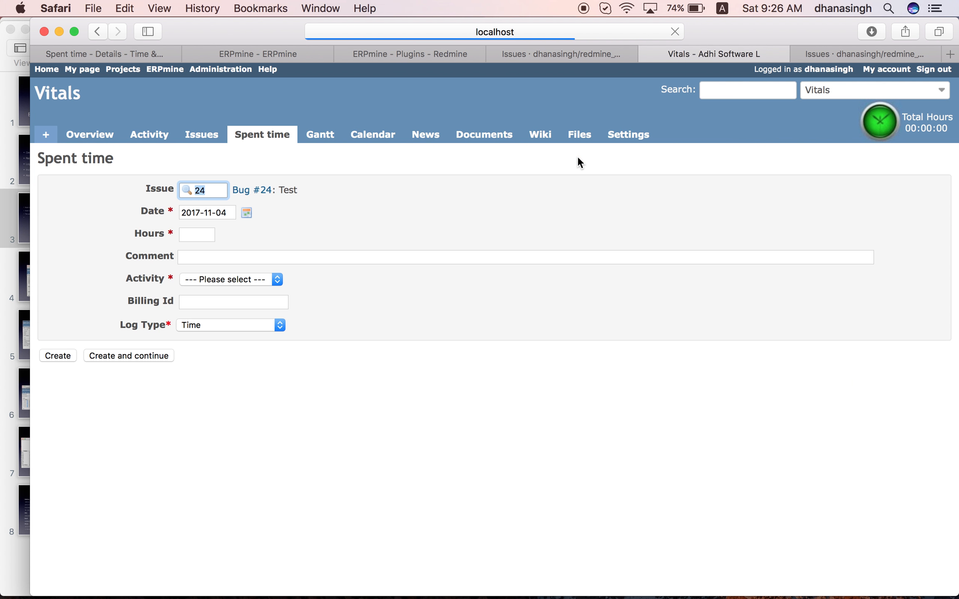
pyautogui.click(233, 327)
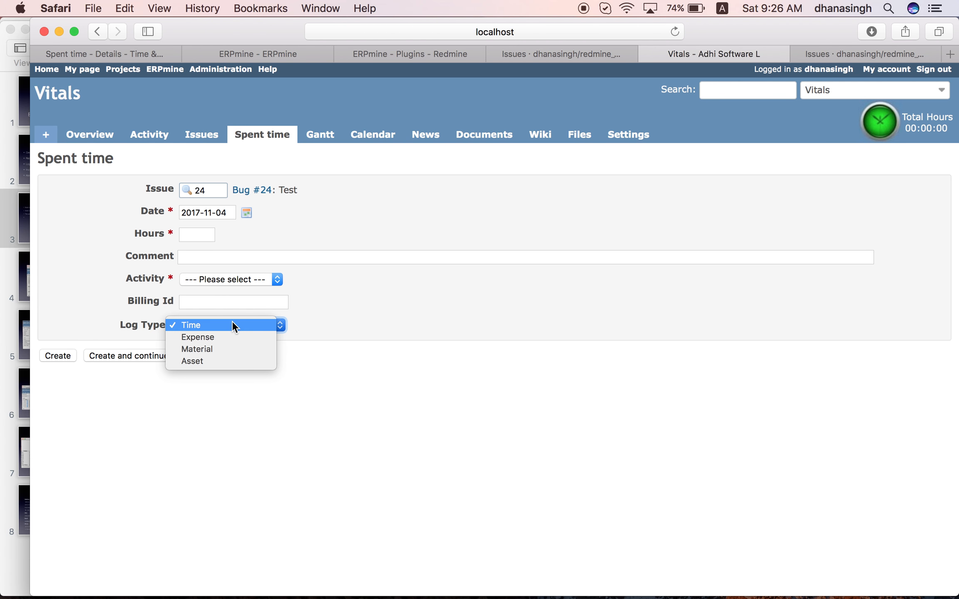
pyautogui.click(216, 361)
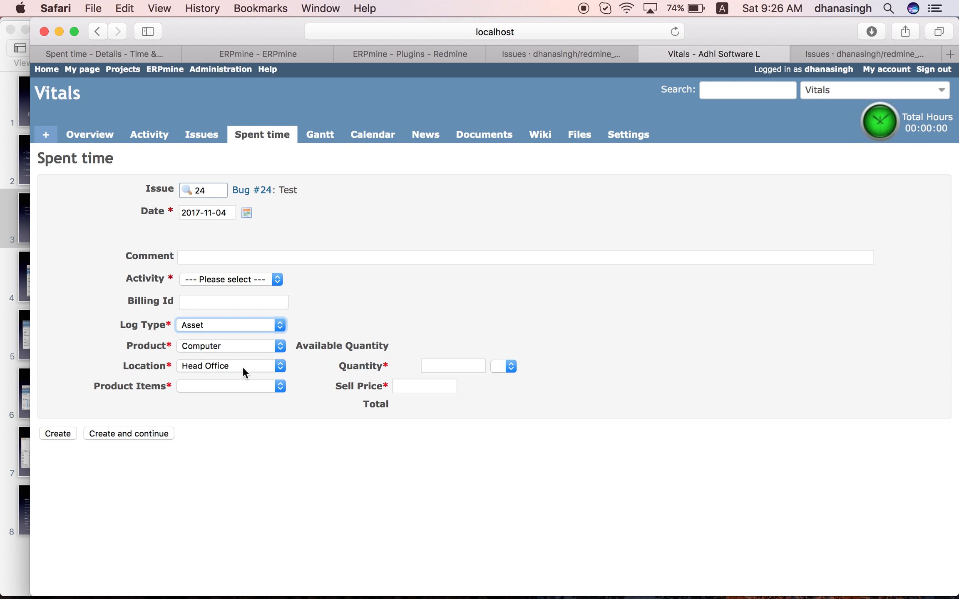
# Step: Set the asset log's location to Store 1, product to Hydraulic Jack and product item to H Jack 1, and examine its quantity
pyautogui.click(243, 365)
pyautogui.click(235, 378)
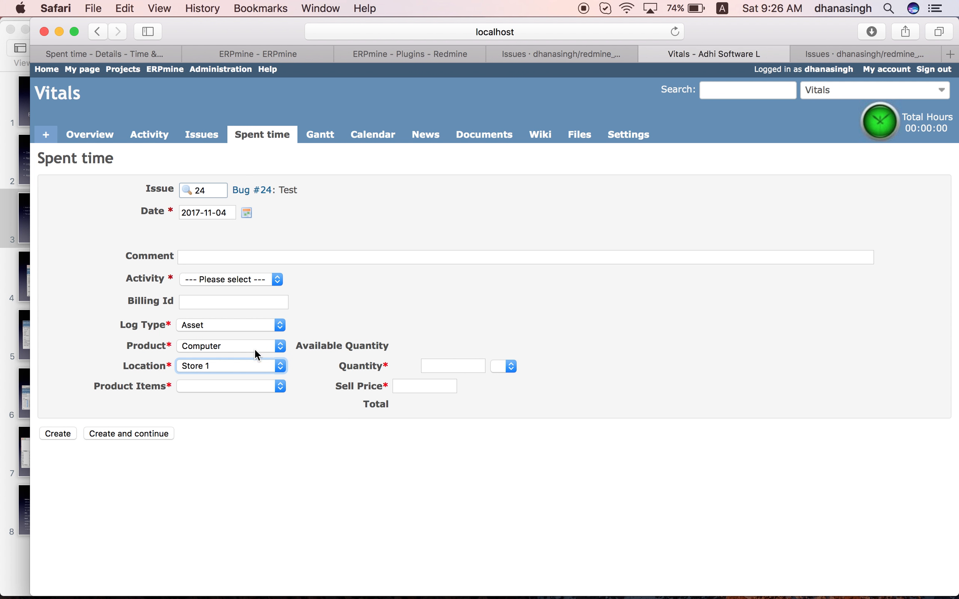
pyautogui.click(242, 346)
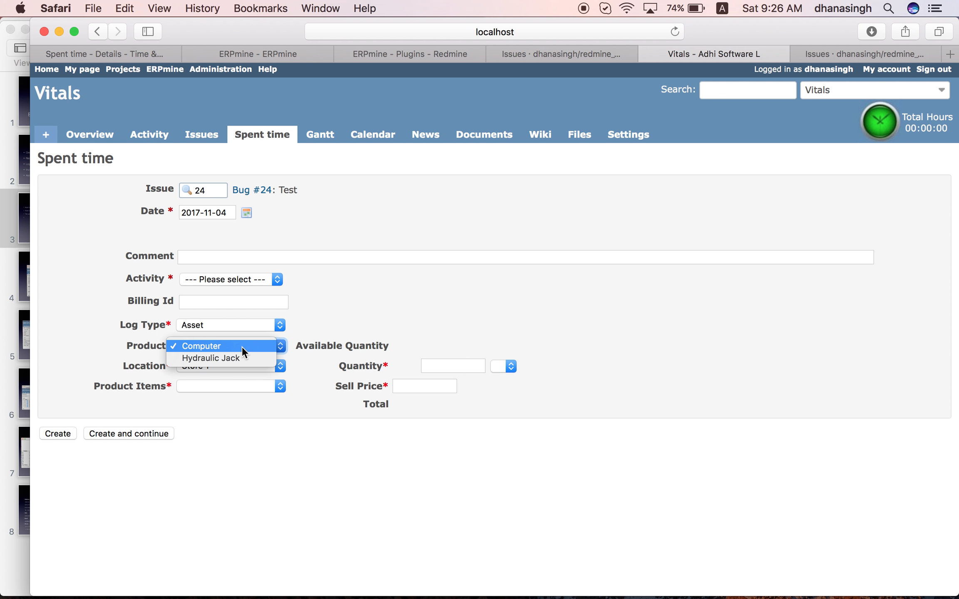
pyautogui.click(238, 360)
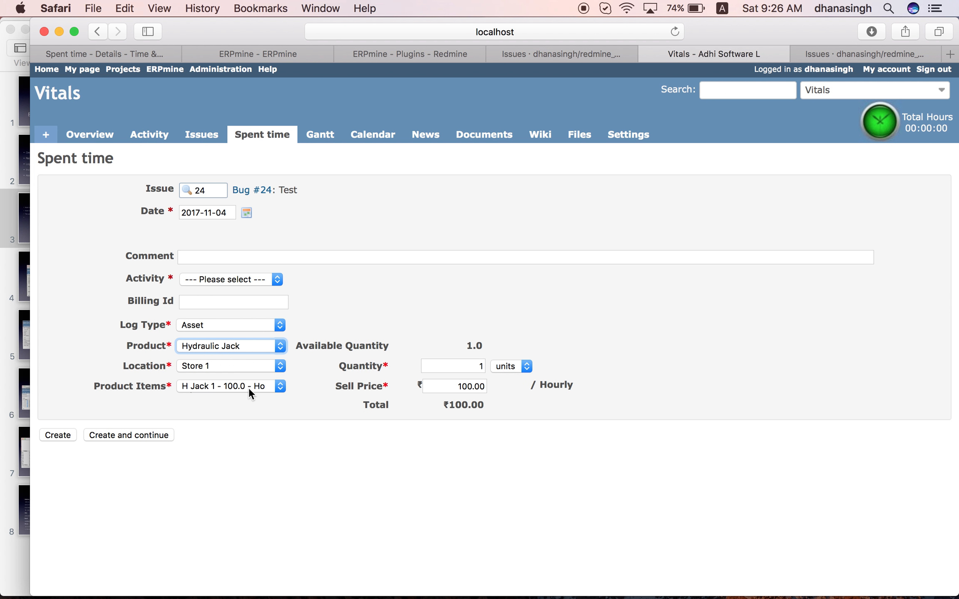
pyautogui.click(279, 387)
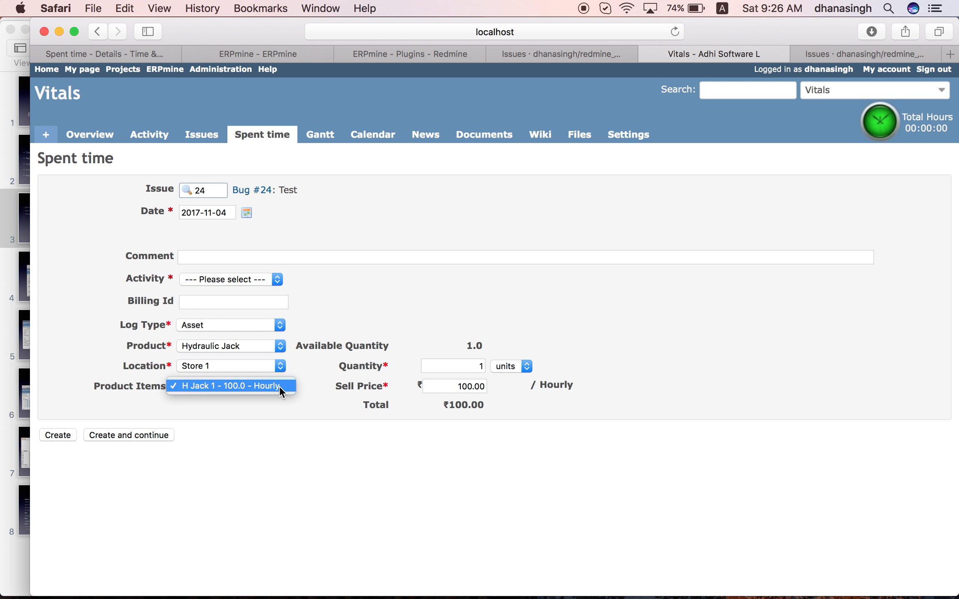
pyautogui.click(272, 408)
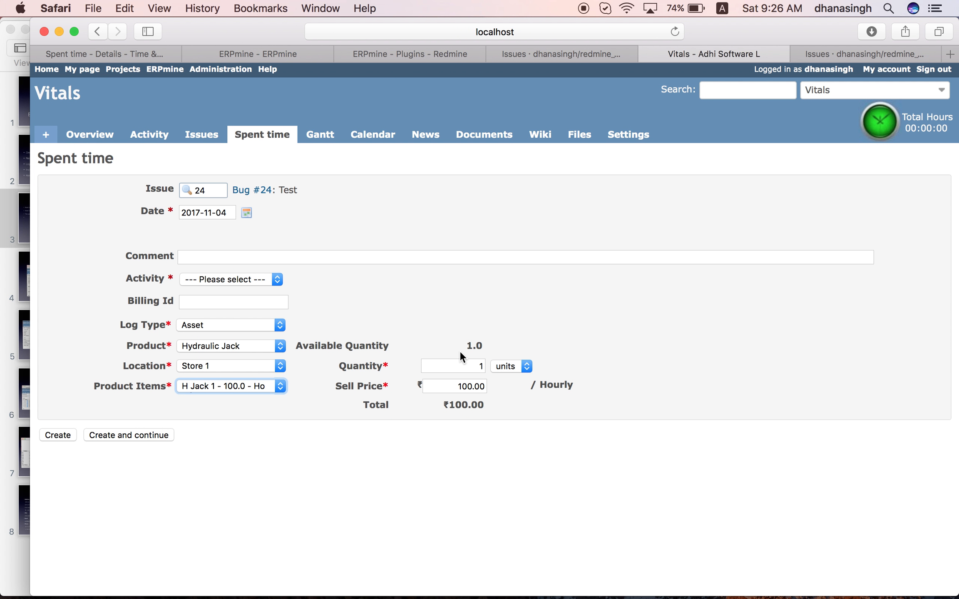
pyautogui.doubleClick(472, 367)
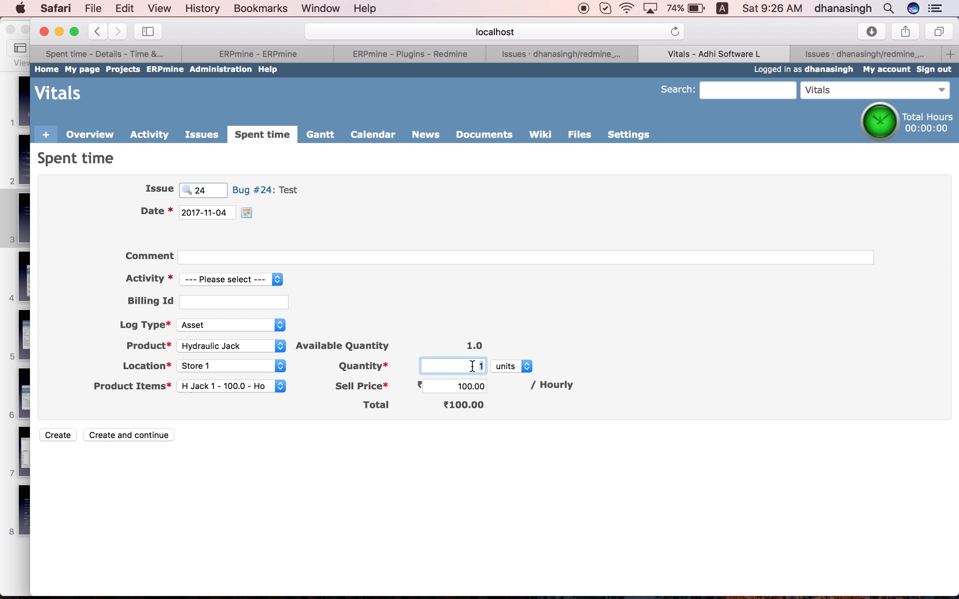
pyautogui.click(508, 337)
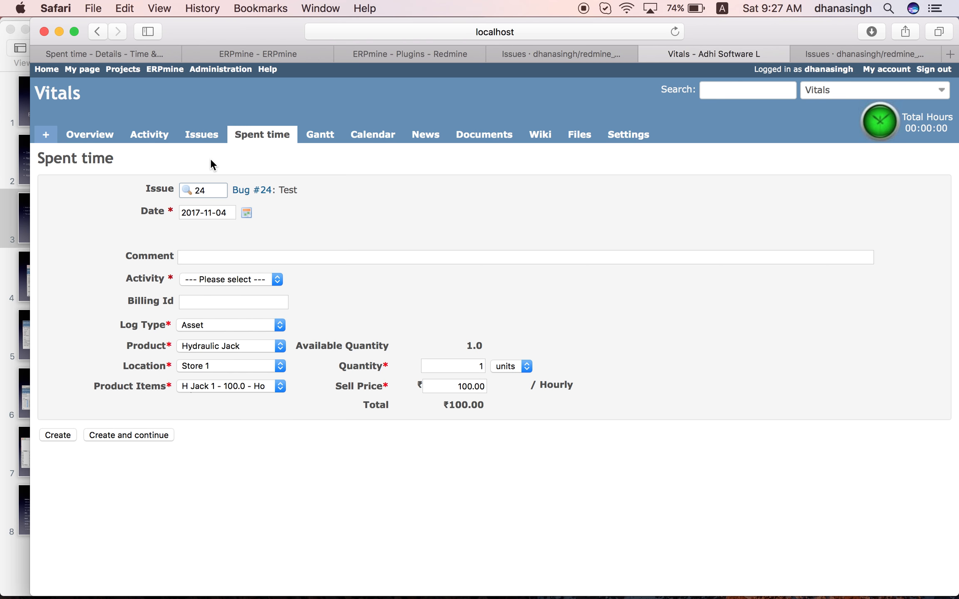
# Step: Return to the Vitals spent time list and filter it by the spent type Asset
pyautogui.click(253, 136)
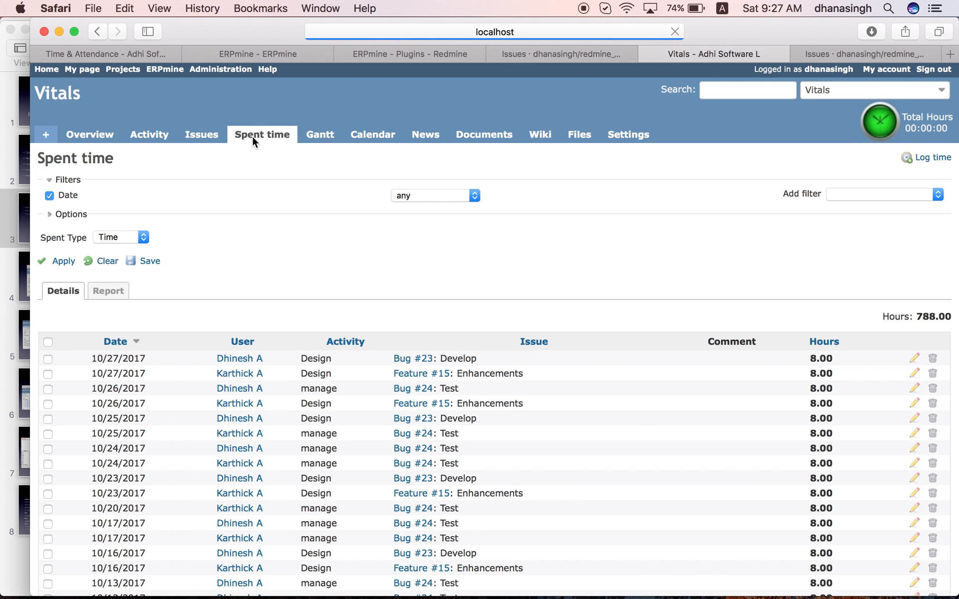
pyautogui.click(144, 236)
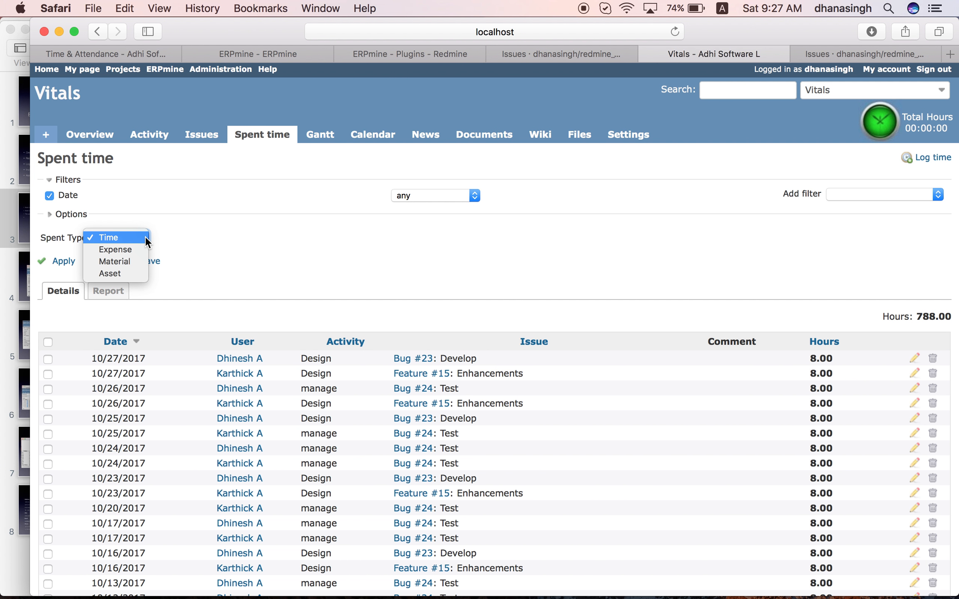
pyautogui.click(129, 273)
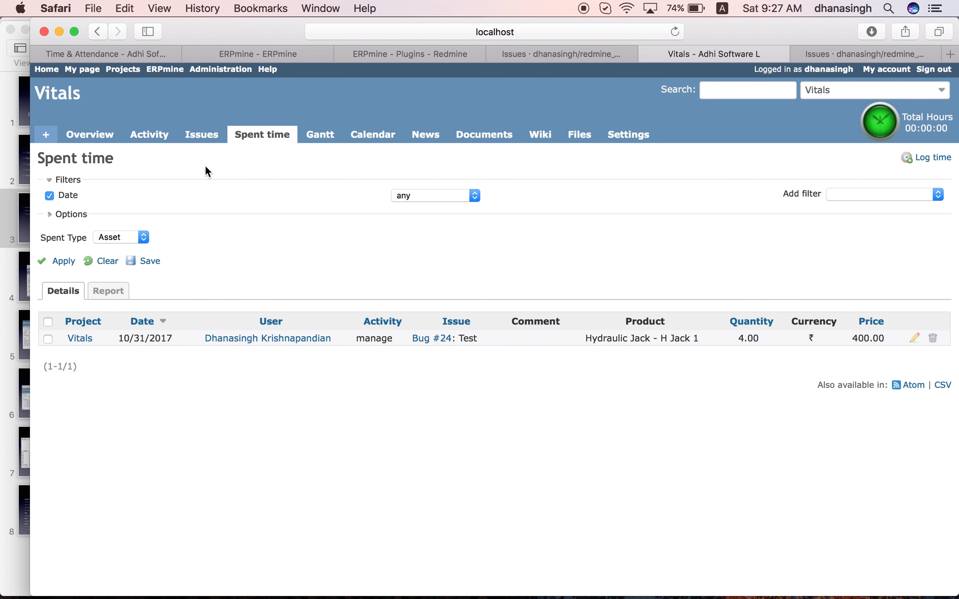
# Step: Open the Vitals Software invoice in ERPmine billing and examine its Hydraulic Jack rental item, taxes and totals
pyautogui.click(159, 70)
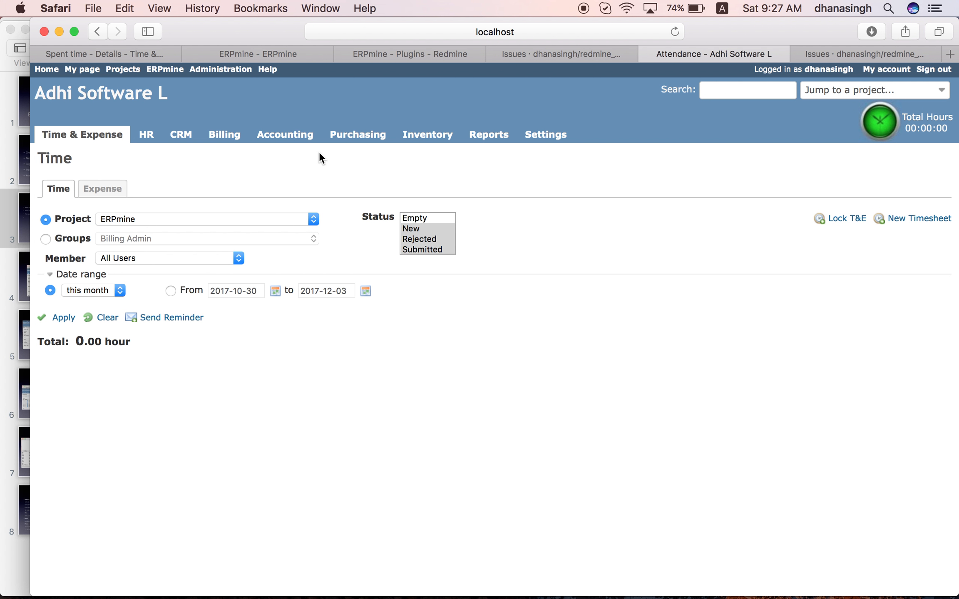
pyautogui.click(223, 142)
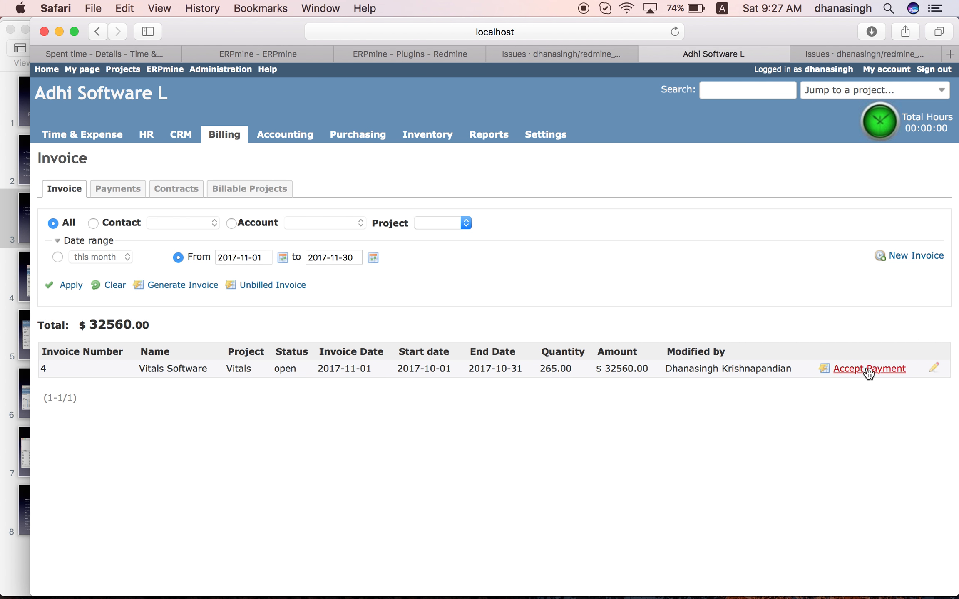
pyautogui.click(934, 370)
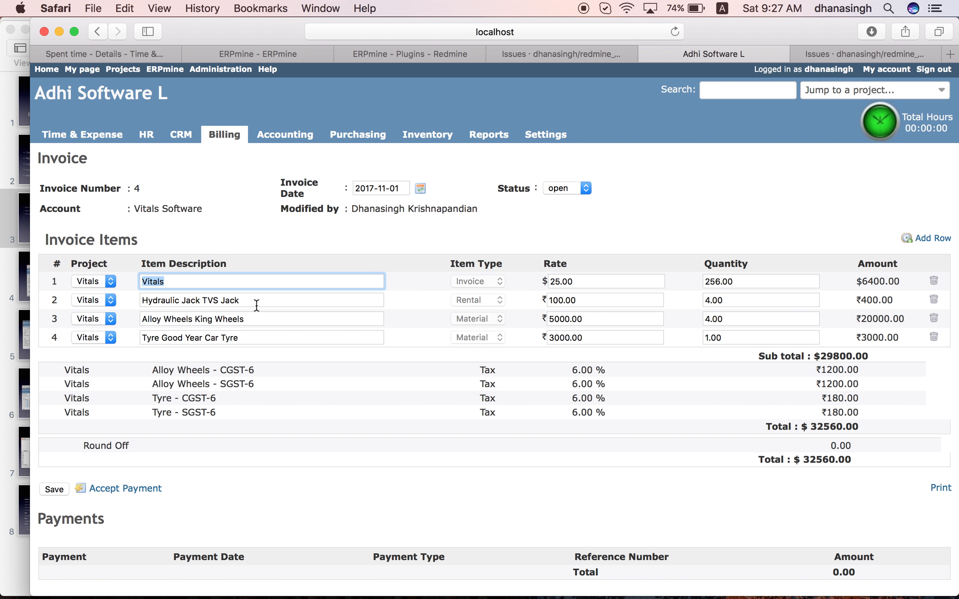
pyautogui.click(231, 303)
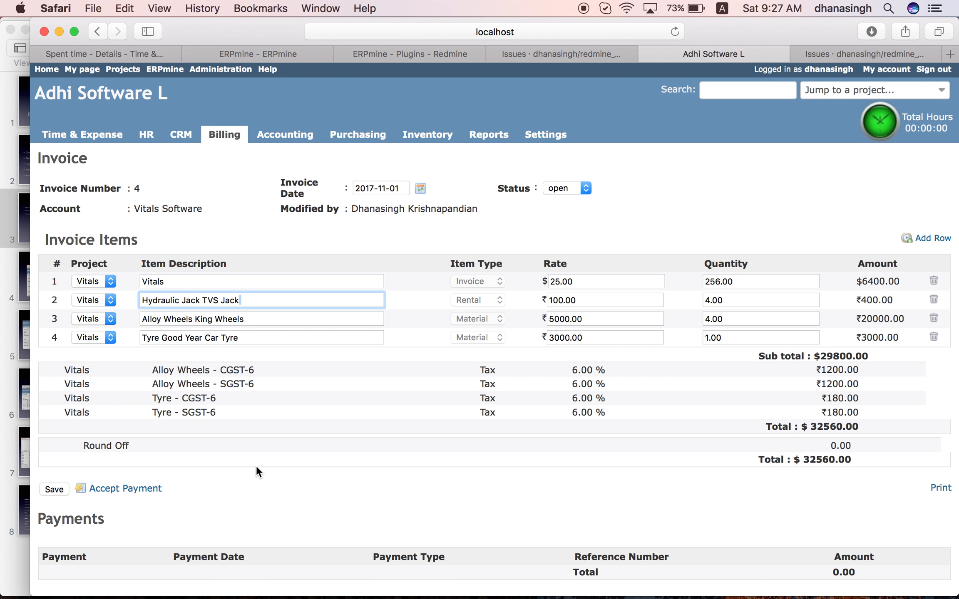
pyautogui.scroll(-2, 257, 466)
pyautogui.scroll(2, 257, 466)
# Step: Open the ERPmine Reports page with the Asset Report type, and switch to Keynote to show the Contact Us slide
pyautogui.click(492, 136)
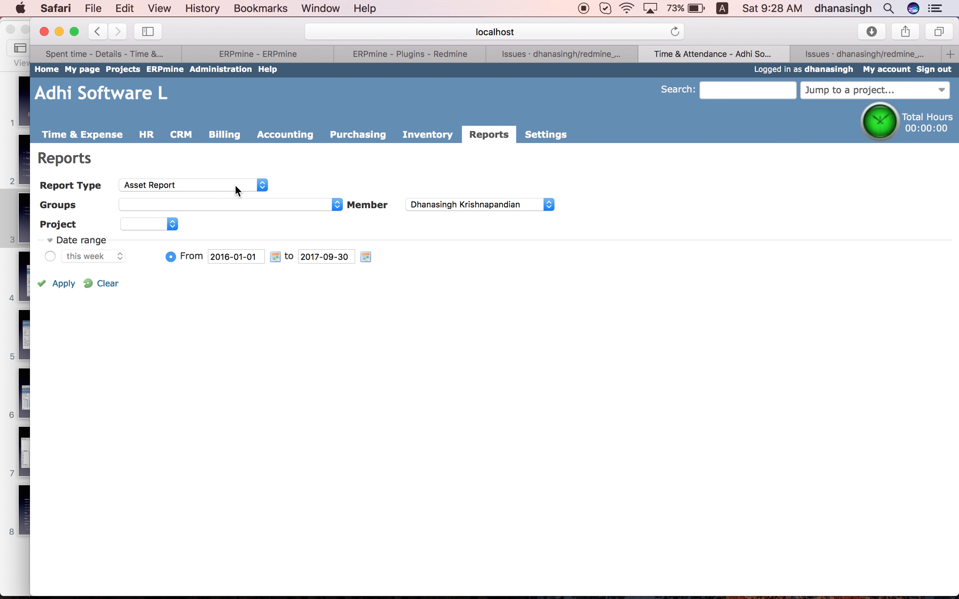
pyautogui.press('super+Tab')
pyautogui.press('super+Tab')
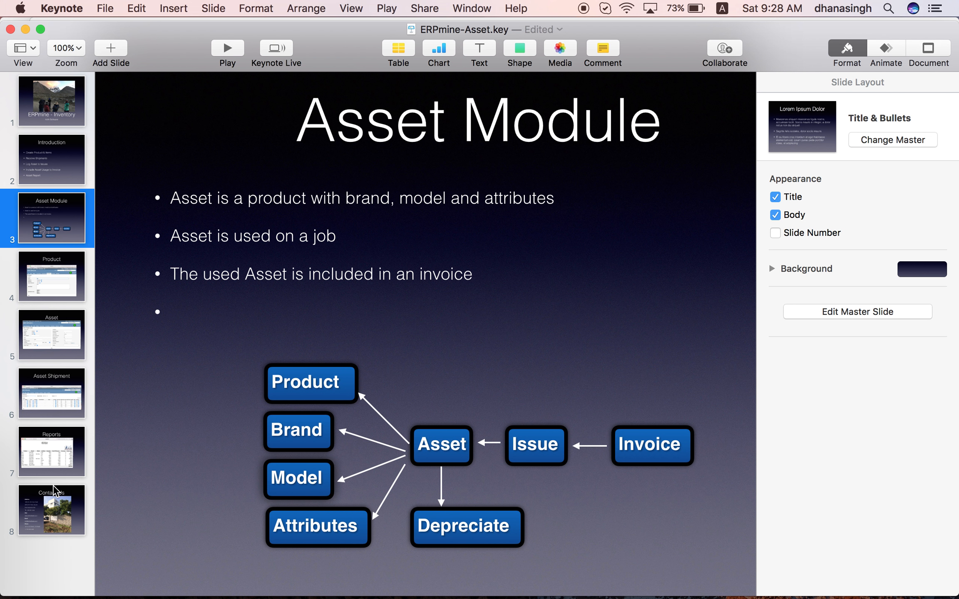
pyautogui.click(48, 496)
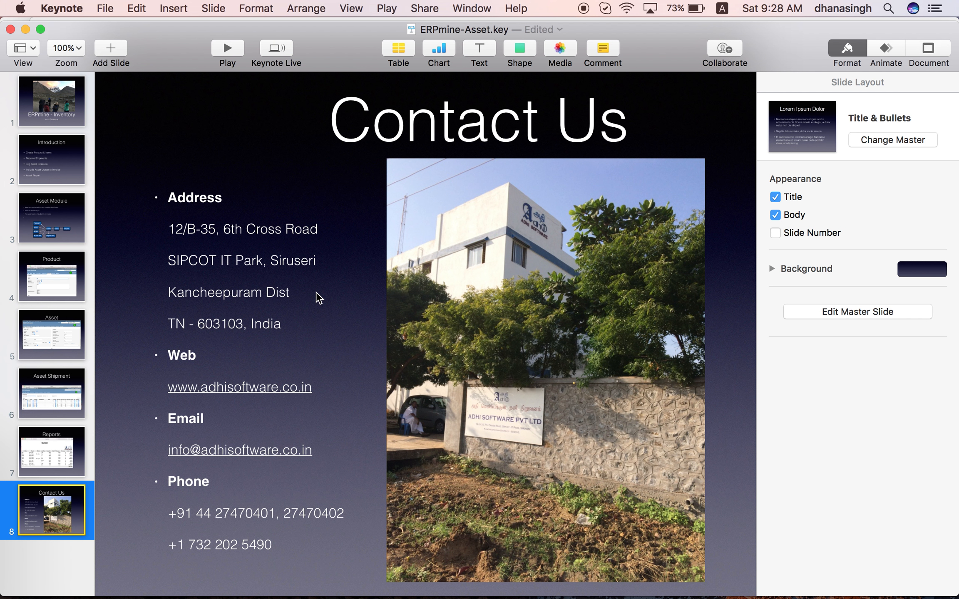